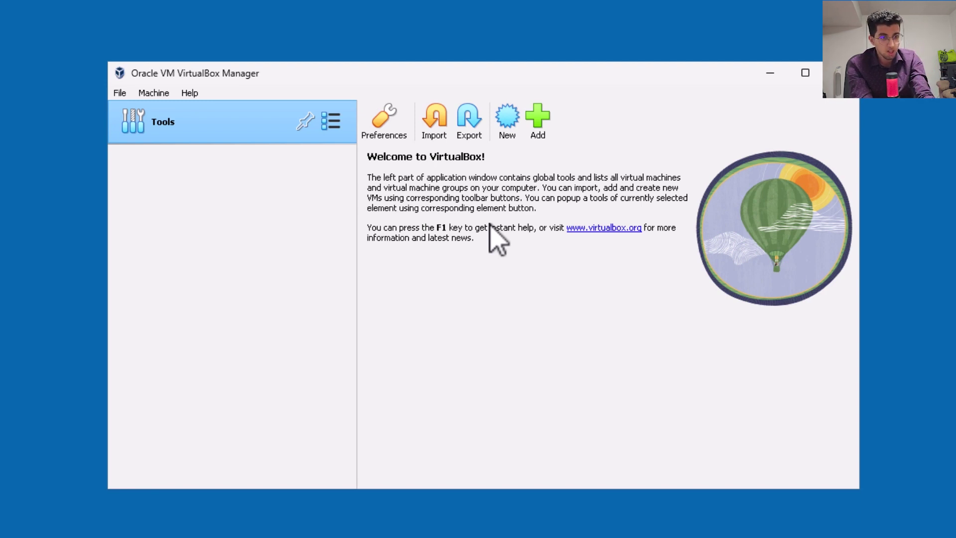
- Start creating a new virtual machine named WIN 11 in the default VirtualBox VMs folder
left_click(507, 120)
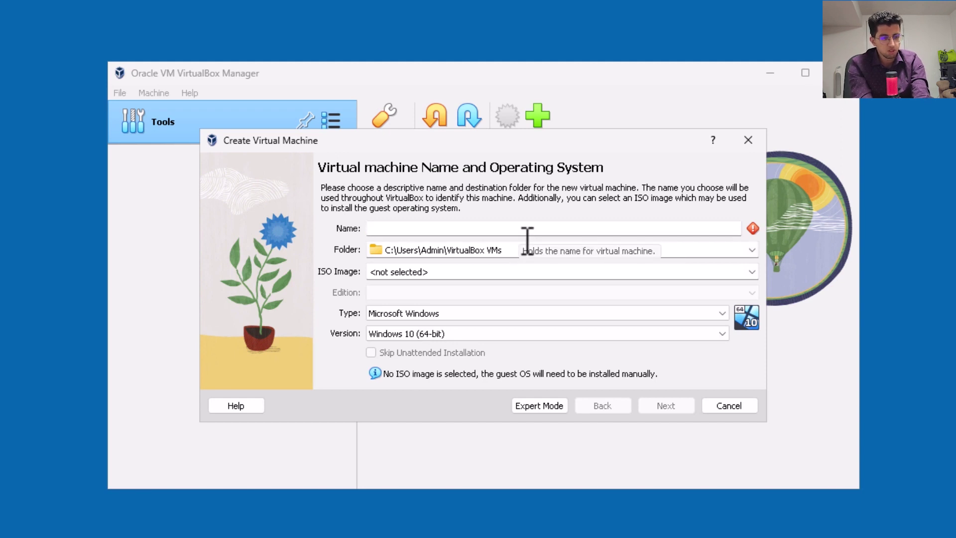
type("WIN 11")
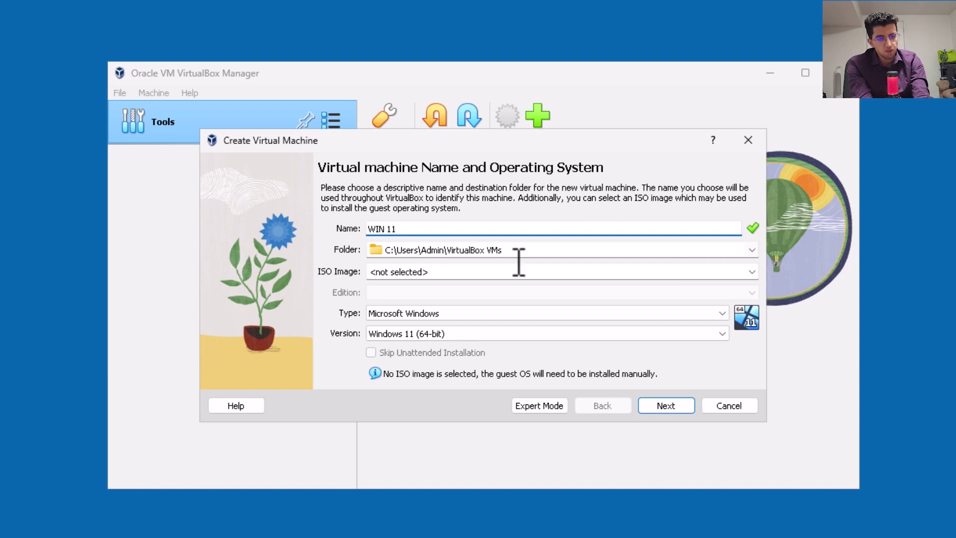
left_click(527, 250)
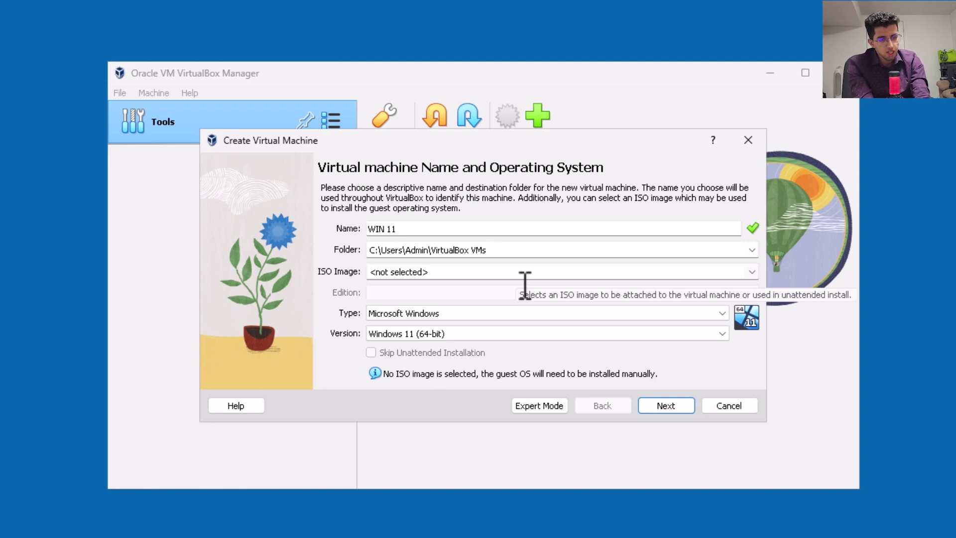
- Choose the WIN 11 22H2 disc image from the ISO folder on Local Disk (C:) as the machine's ISO image
left_click(751, 272)
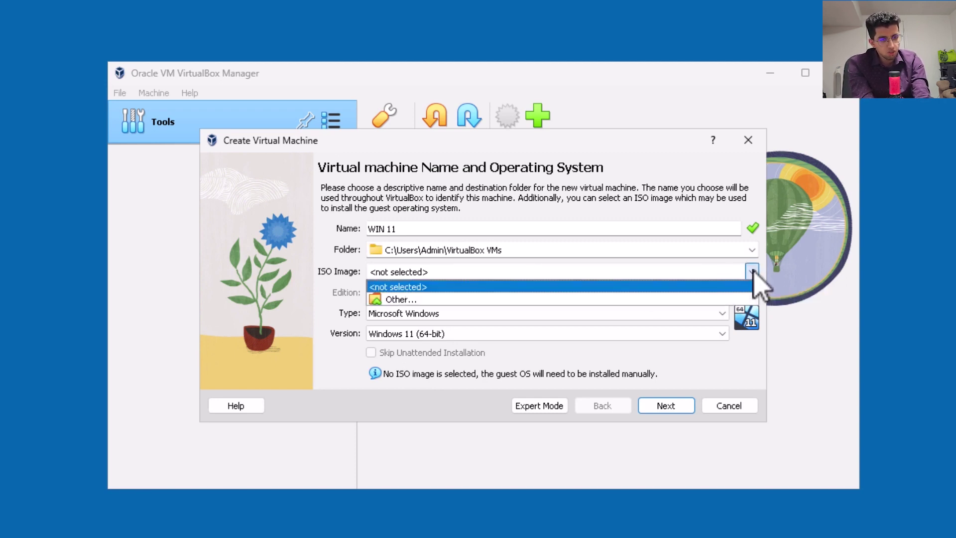
left_click(396, 299)
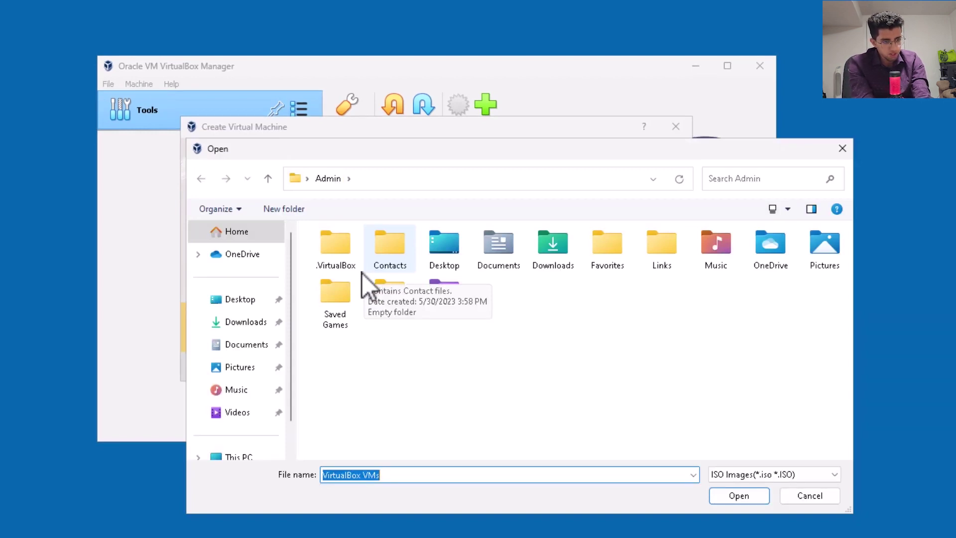
left_click(248, 457)
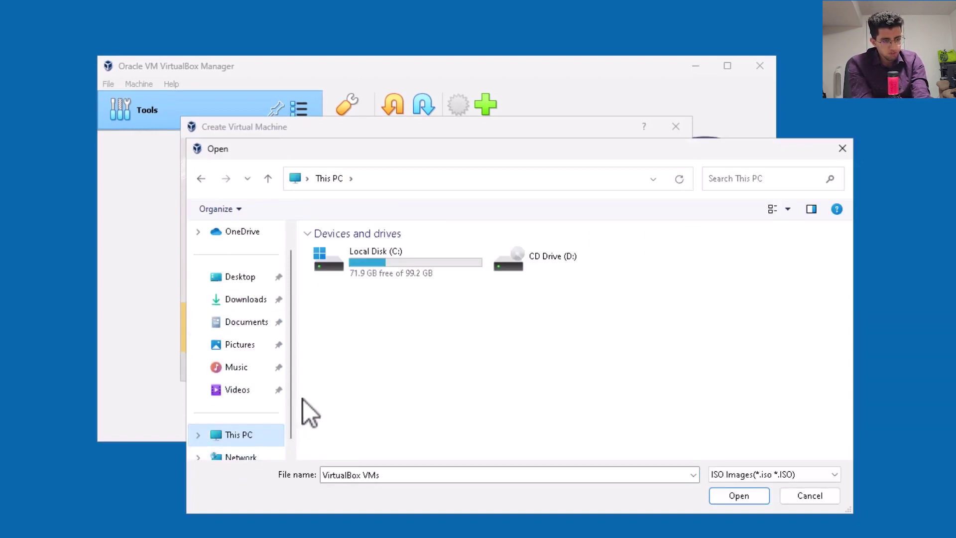
double_click(372, 268)
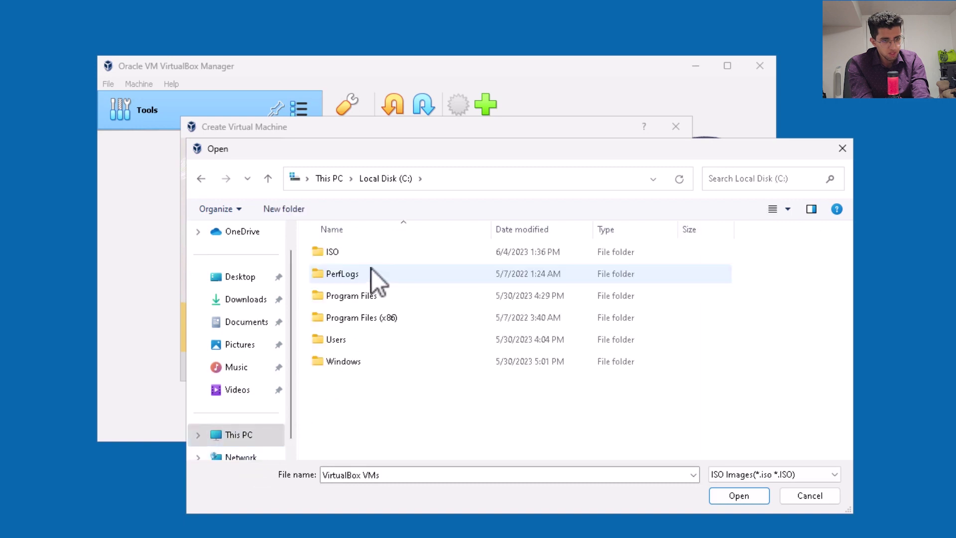
double_click(336, 256)
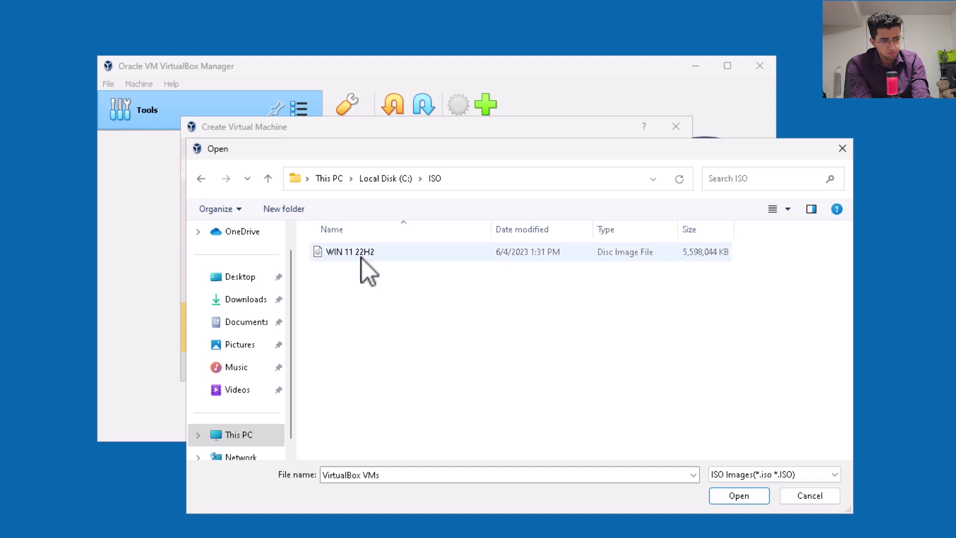
left_click(360, 257)
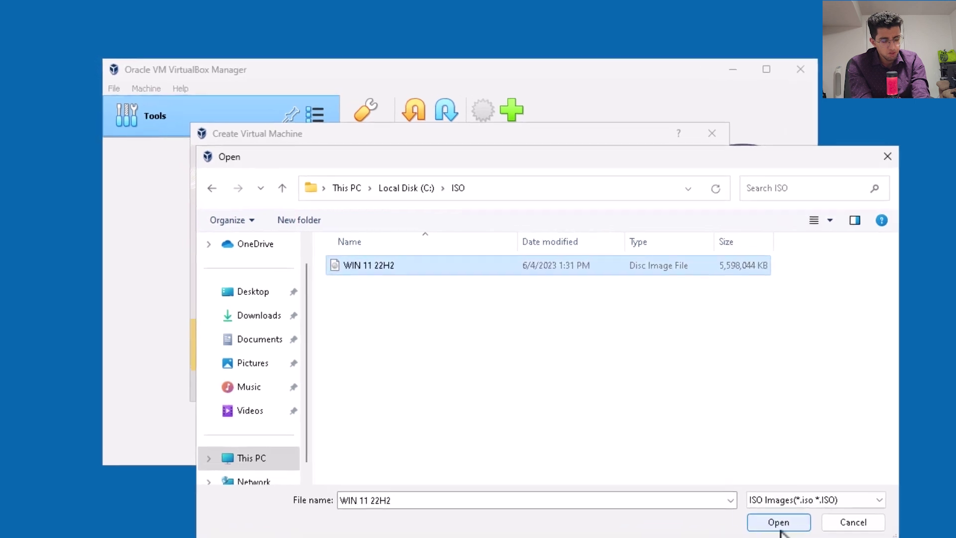
left_click(779, 528)
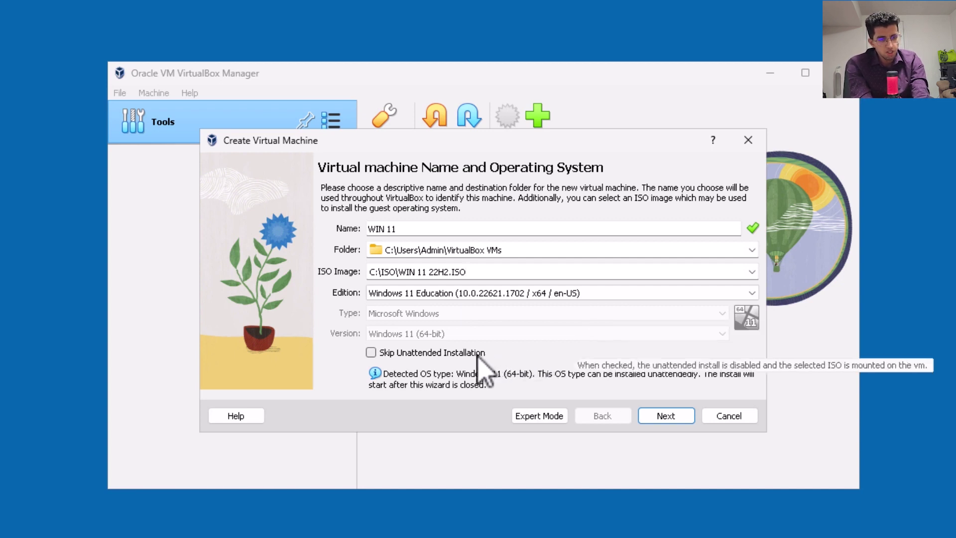
- Skip the unattended installation and accept the default hardware of 4096 MB memory, 2 processors and EFI enabled
left_click(382, 354)
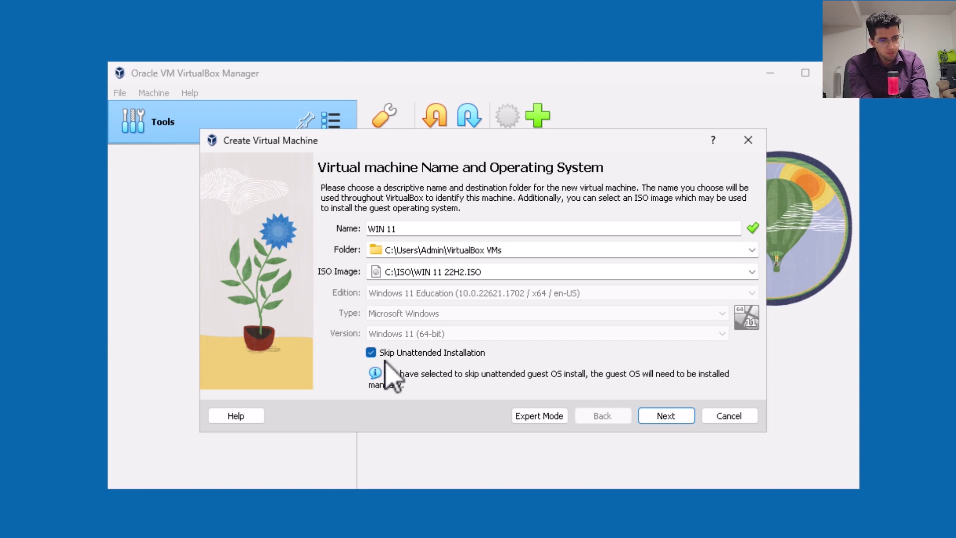
left_click(666, 418)
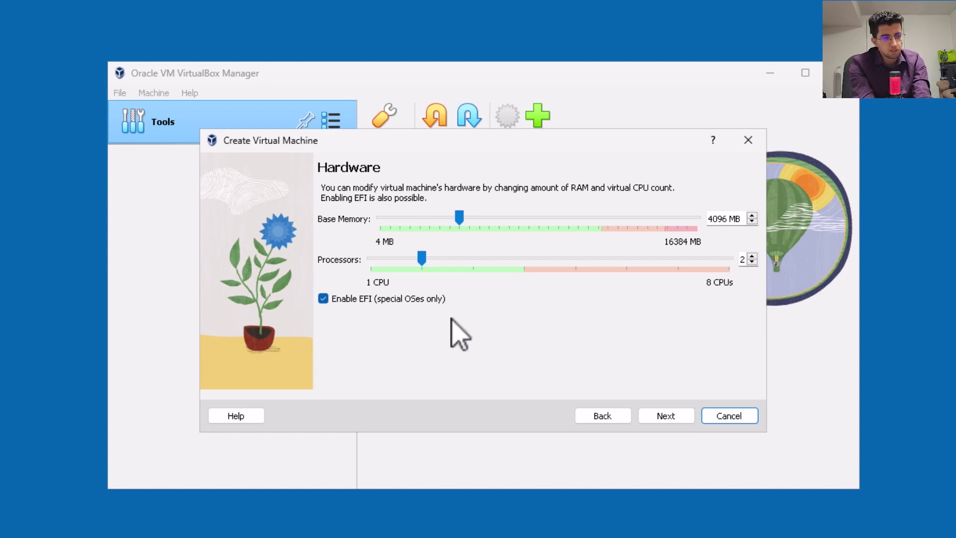
left_click(667, 423)
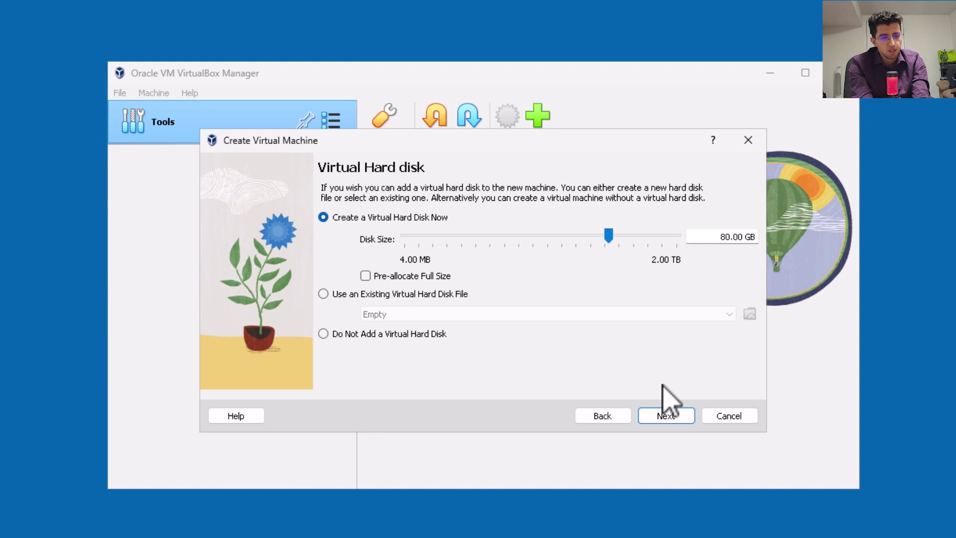
- Set the new virtual hard disk's size to 100 GB and finish creating the virtual machine
left_click(735, 239)
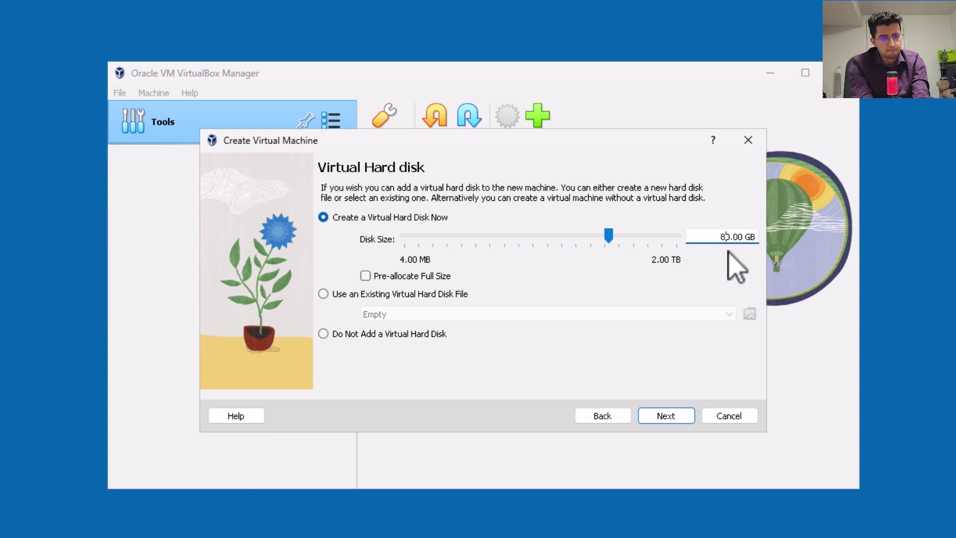
key("BackSpace")
type("10")
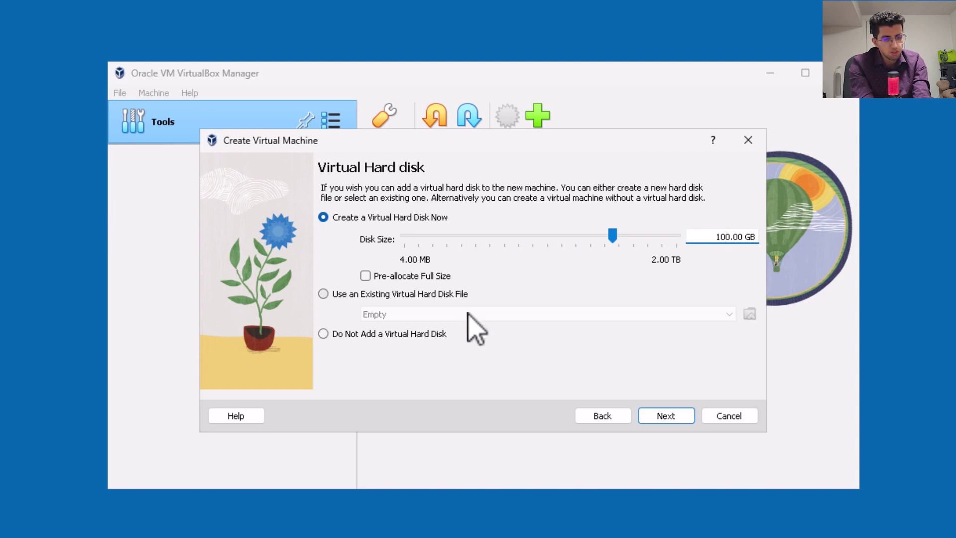
left_click(664, 416)
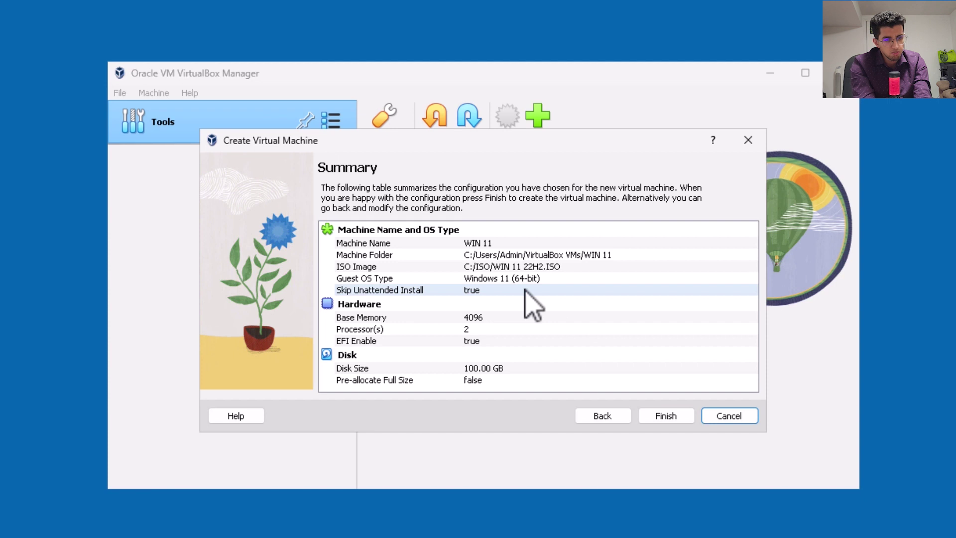
left_click(663, 414)
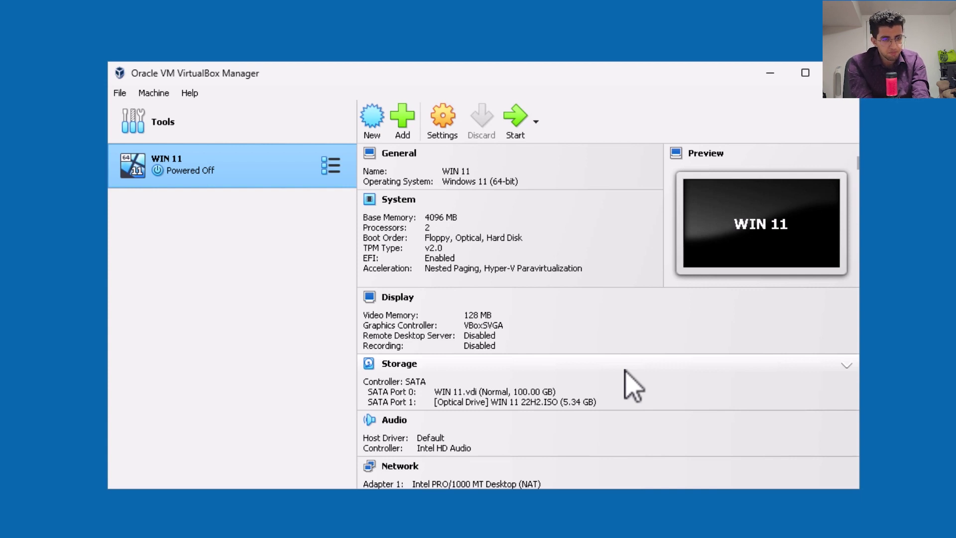
- Open the WIN 11 machine's settings and review its General, System and Display options
left_click(443, 122)
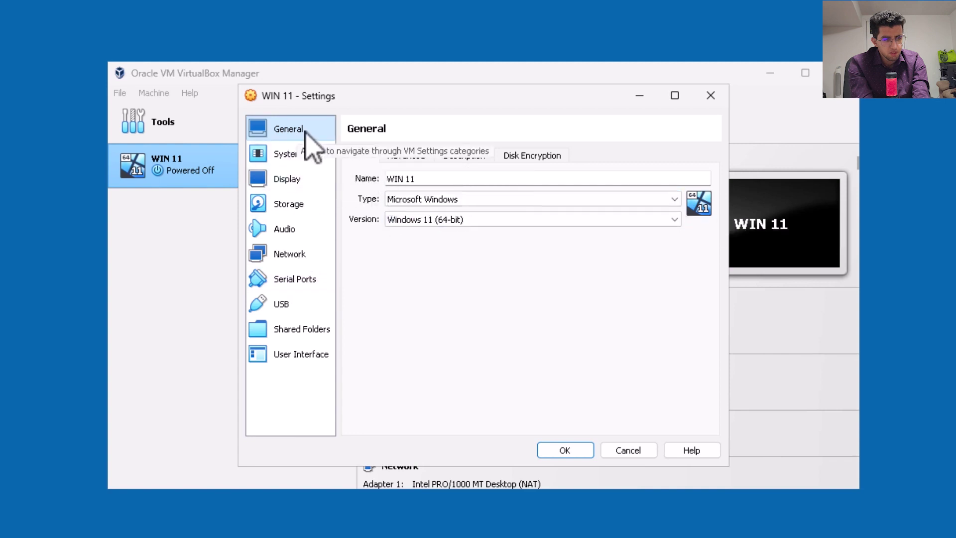
left_click(434, 180)
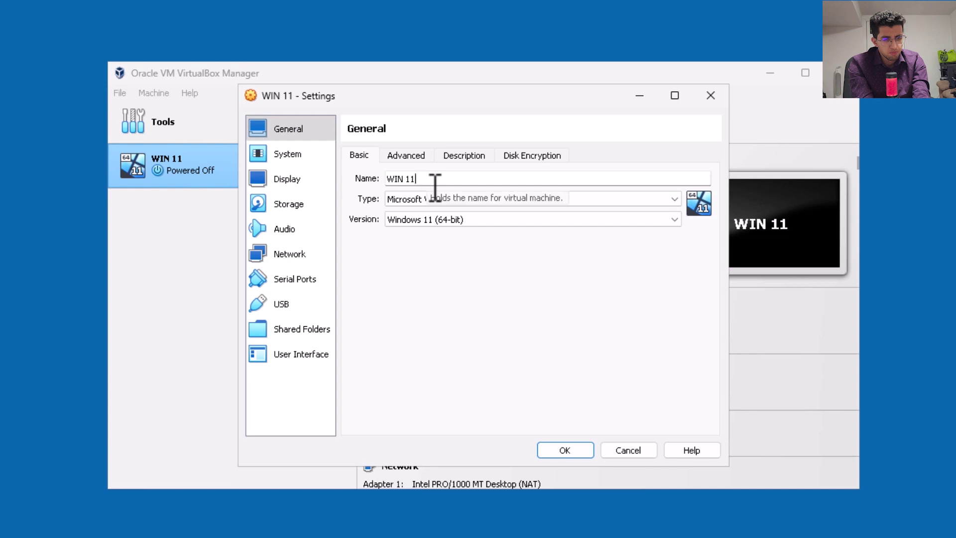
left_click(420, 223)
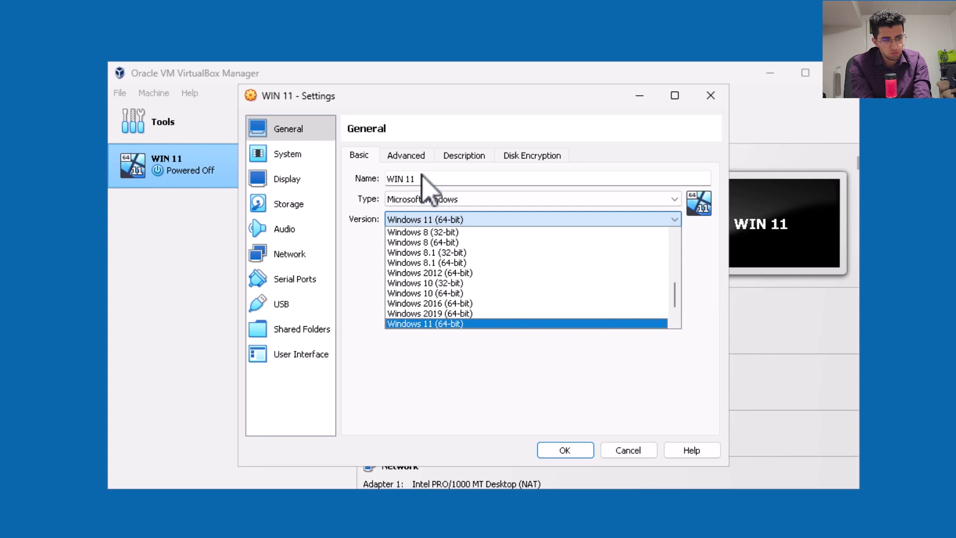
left_click(419, 158)
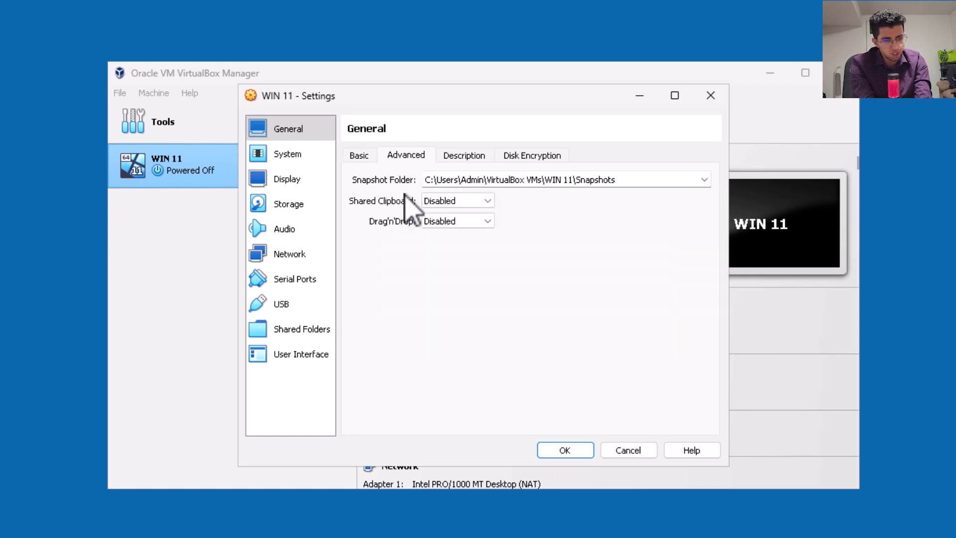
left_click(460, 155)
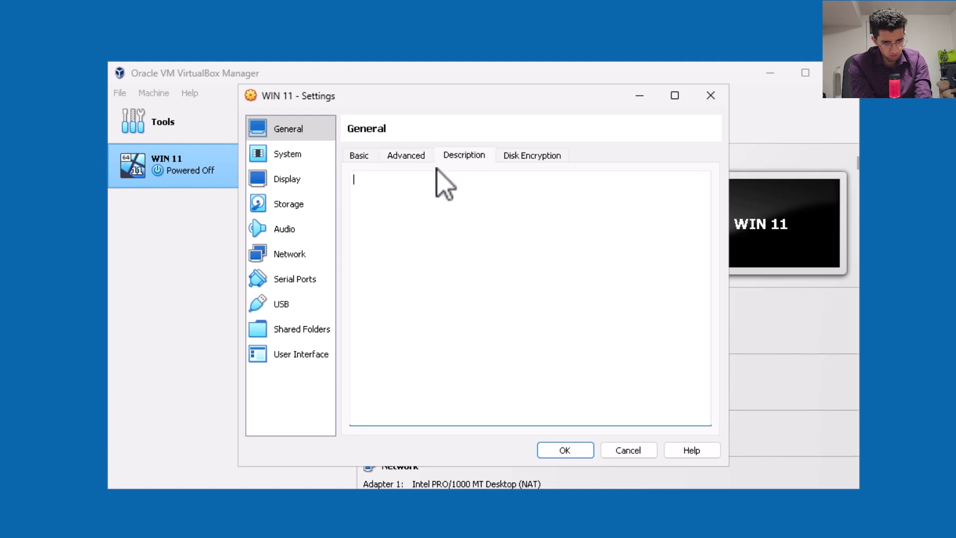
left_click(530, 162)
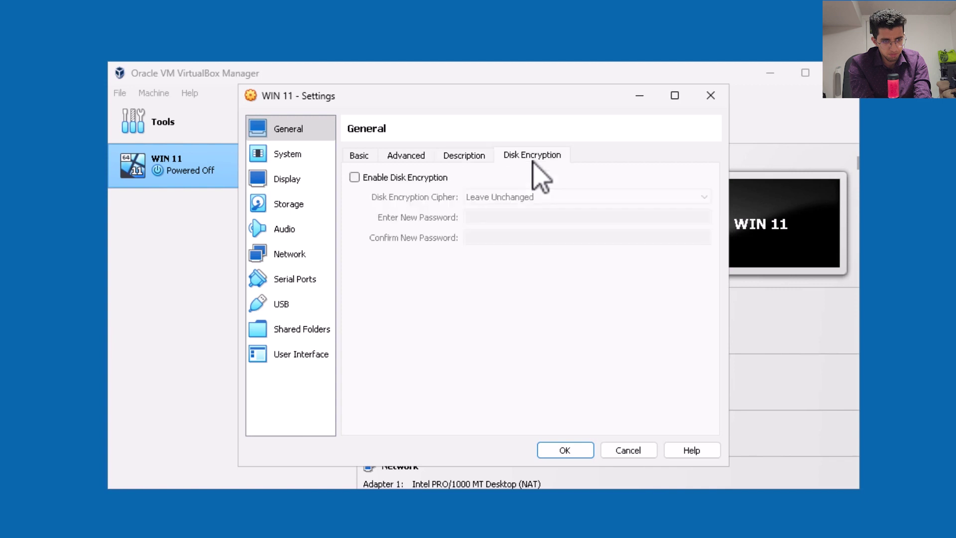
left_click(307, 162)
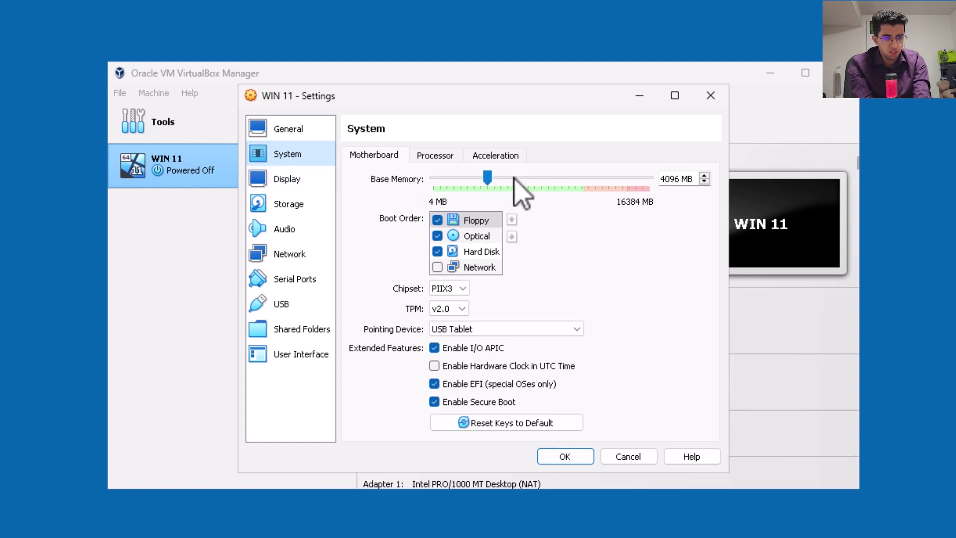
left_click(427, 159)
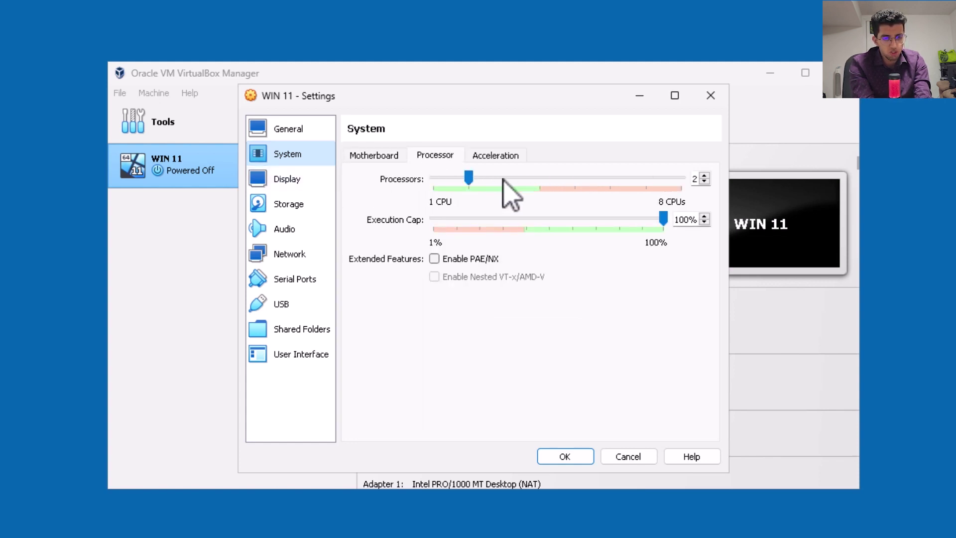
left_click(312, 182)
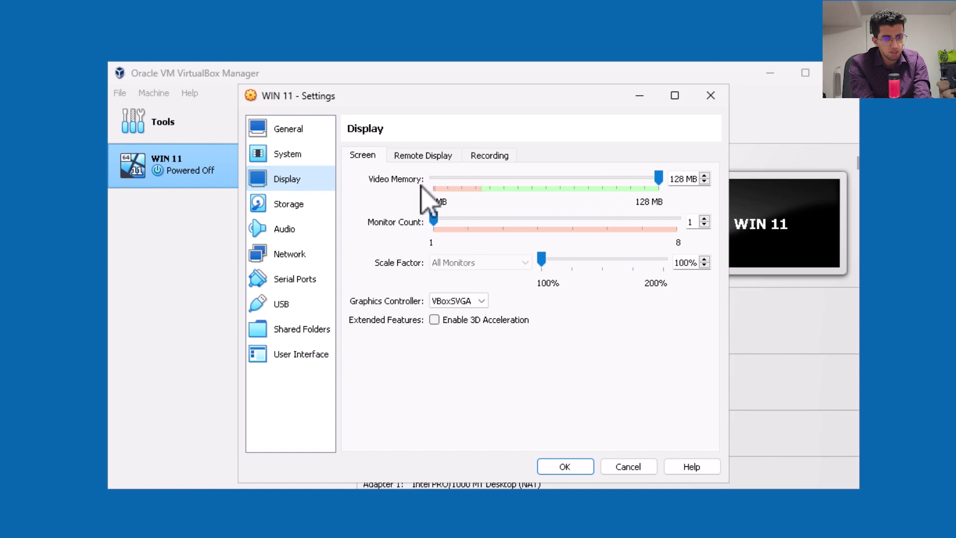
- Disable audio for the WIN 11 virtual machine
left_click(301, 229)
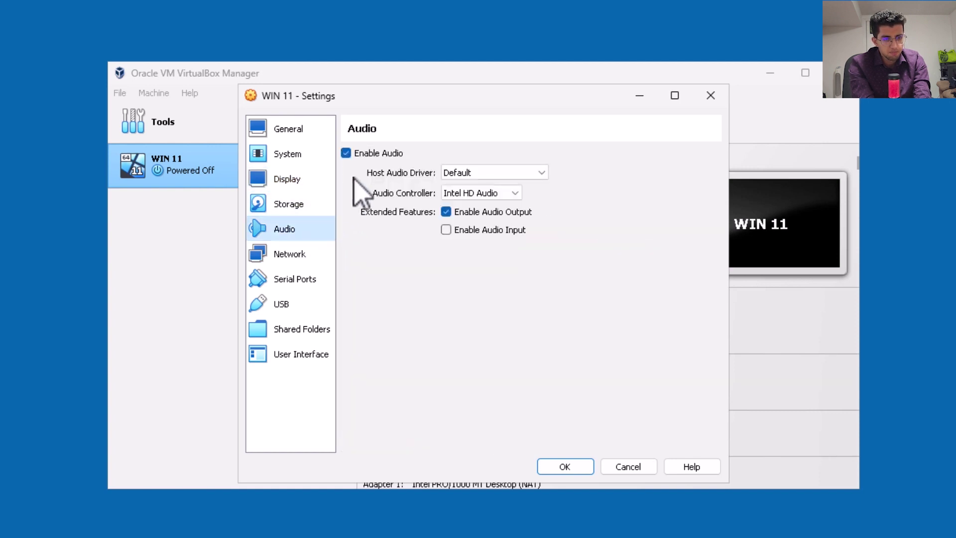
left_click(346, 153)
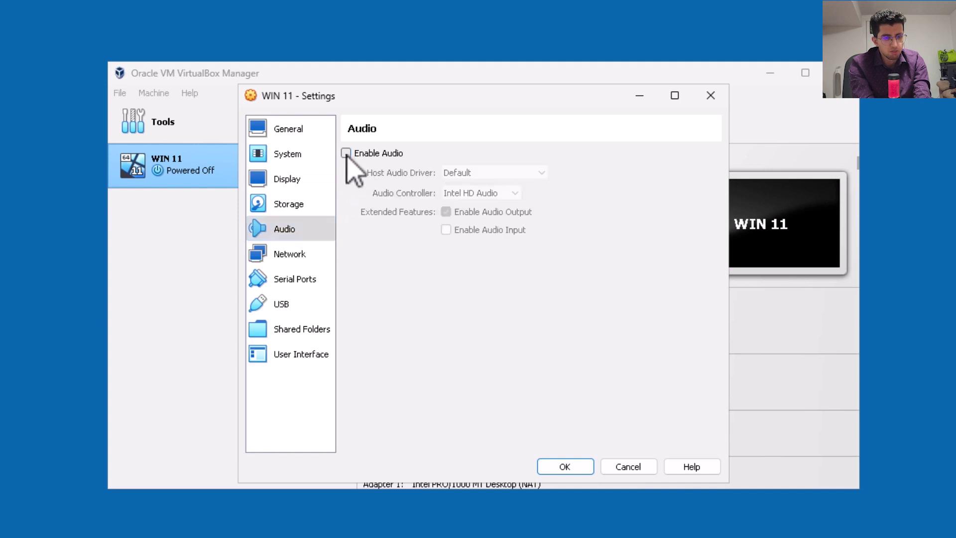
- Check the configuration of the machine's four network adapters and save the machine settings
left_click(314, 256)
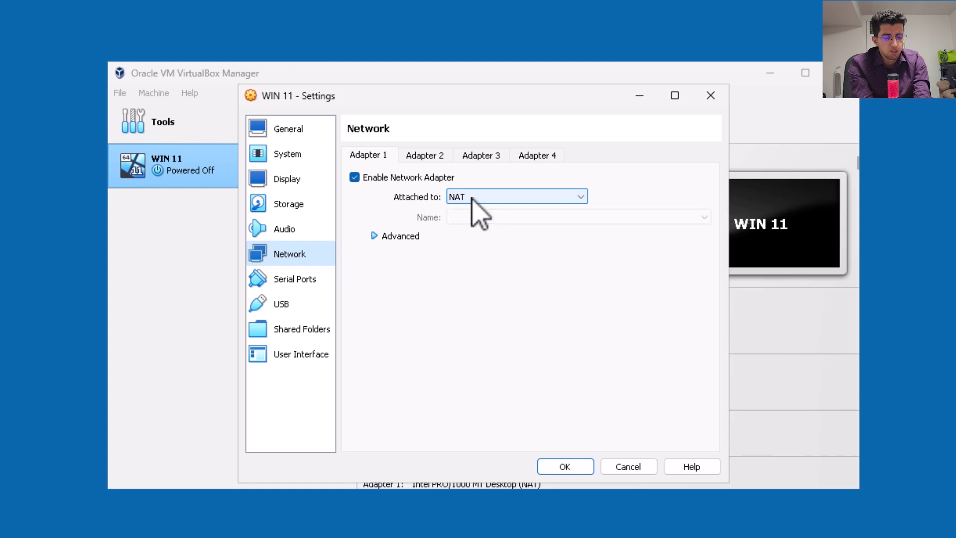
left_click(441, 157)
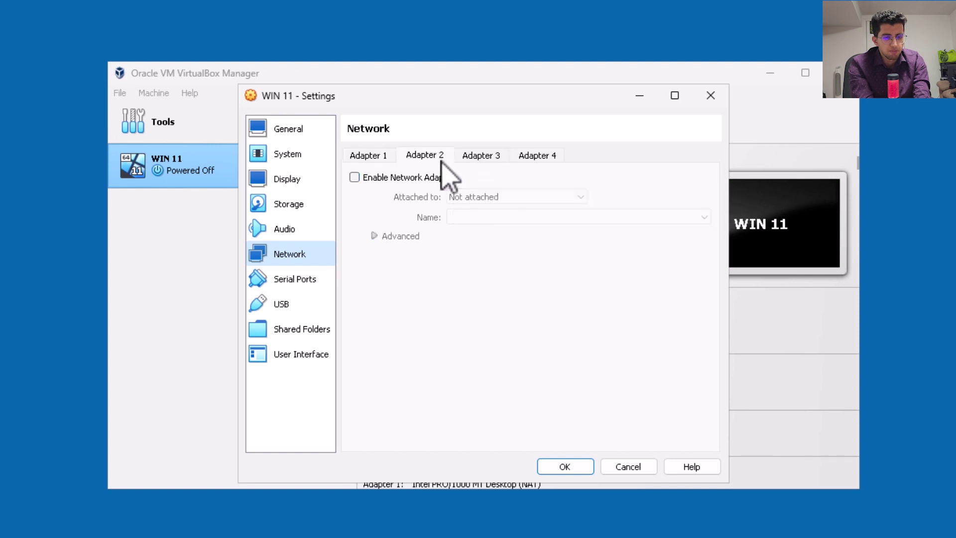
left_click(476, 158)
left_click(536, 159)
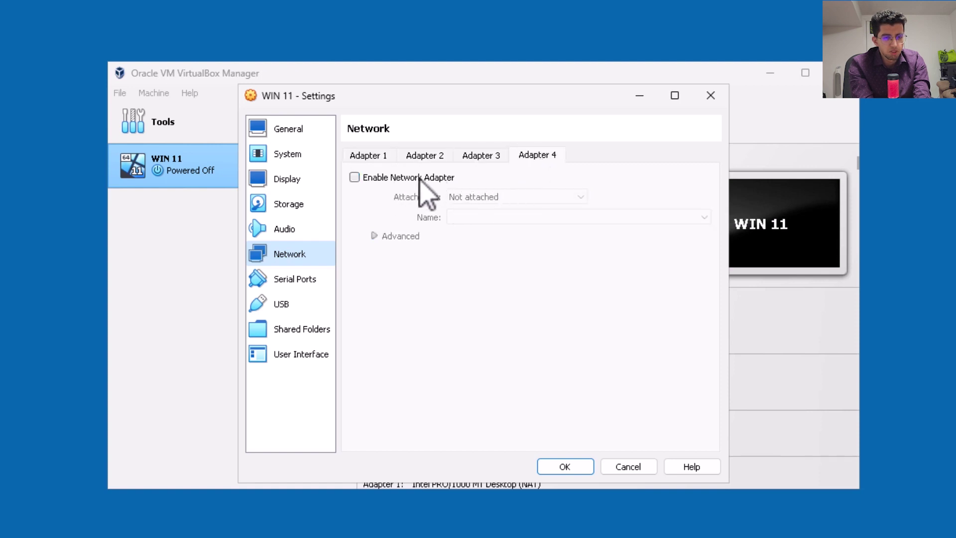
left_click(445, 158)
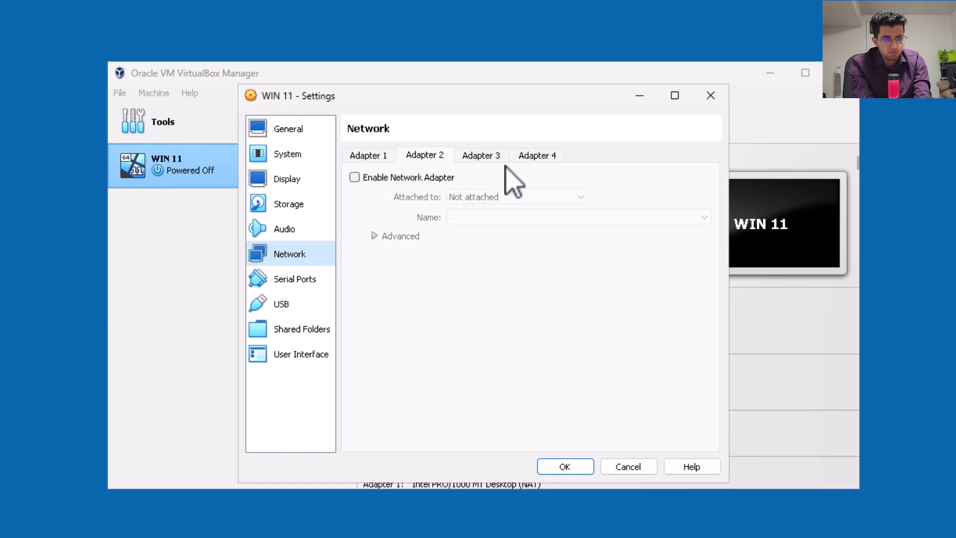
left_click(395, 159)
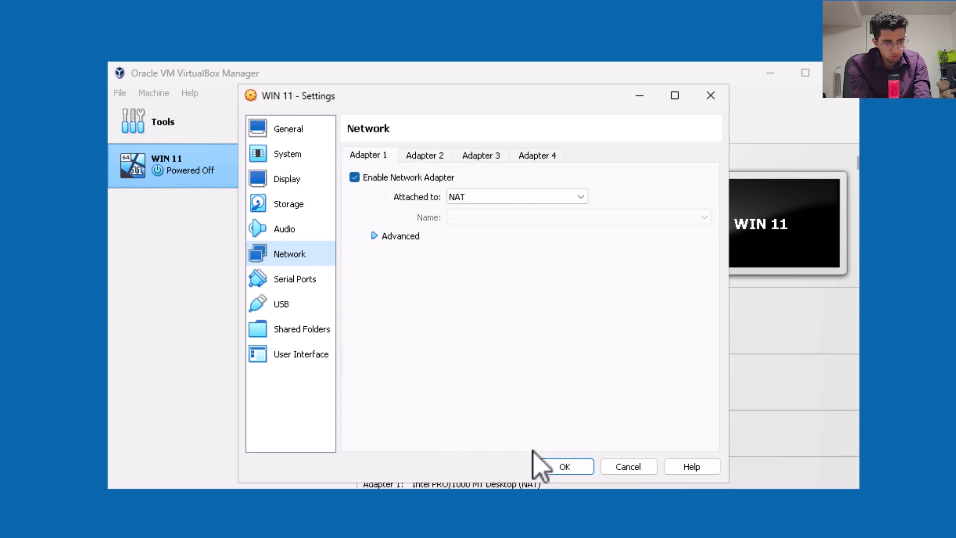
left_click(564, 467)
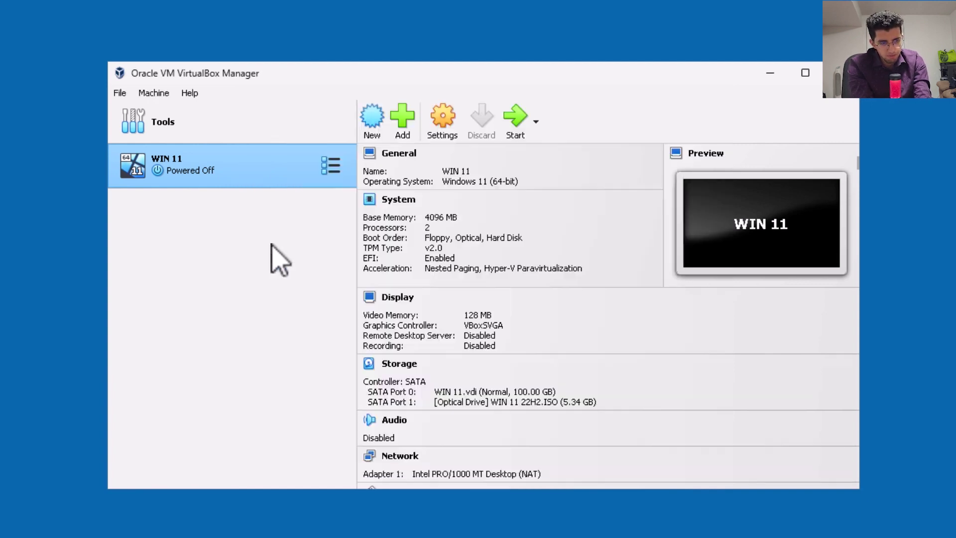
- Start the virtual machine and boot it from the Windows 11 installation disc
left_click(517, 130)
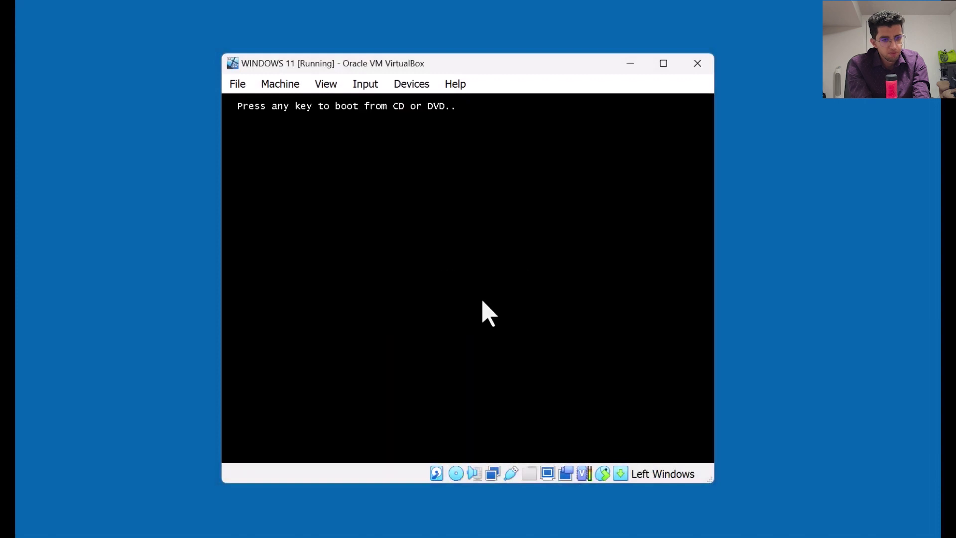
key("Return")
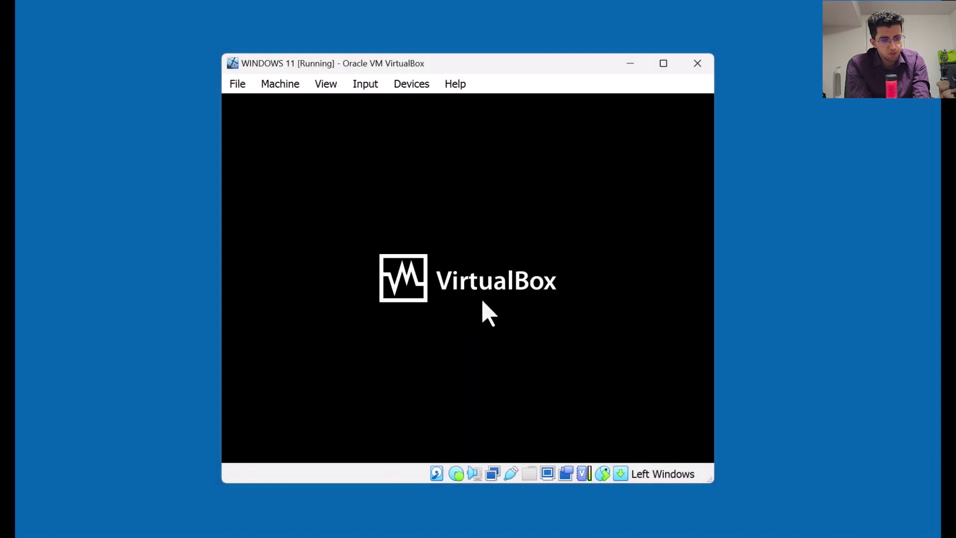